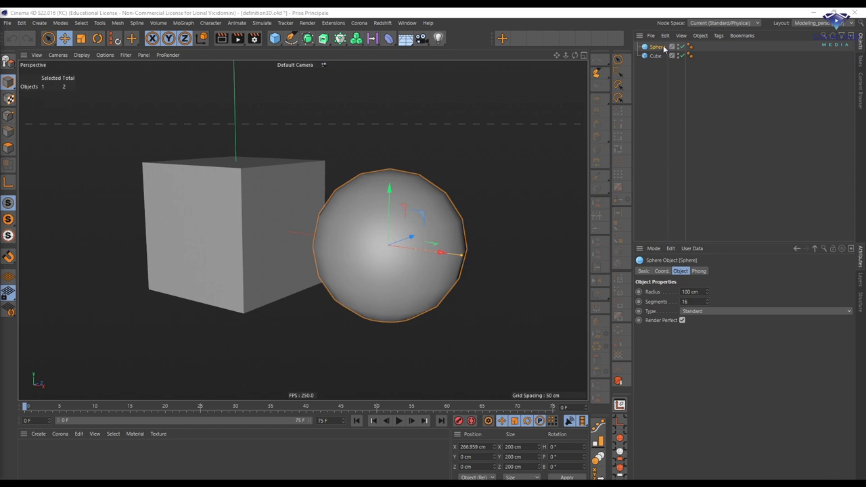
Switch the viewport to Gouraud Shading (Lines) and select the Cube
alt+drag(349, 170, 297, 176)
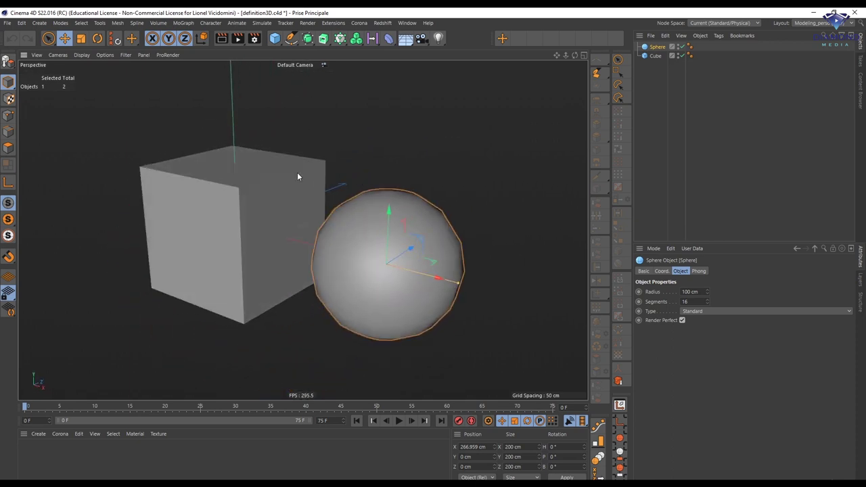
click(81, 55)
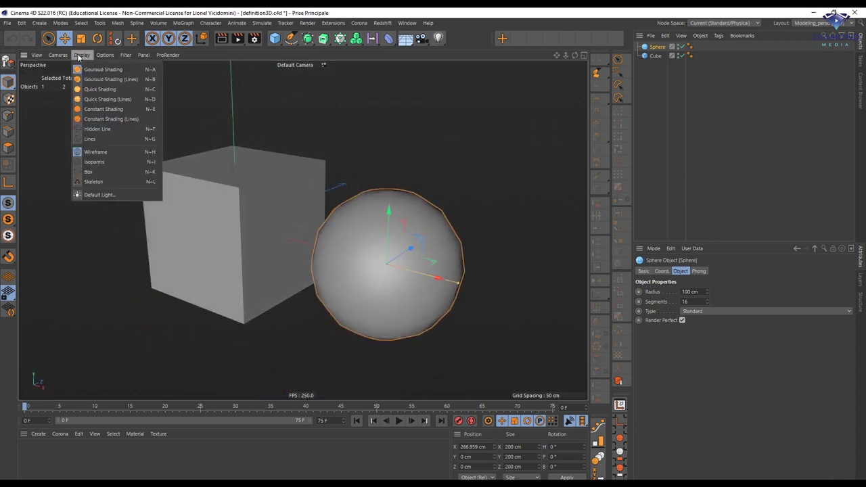
click(117, 79)
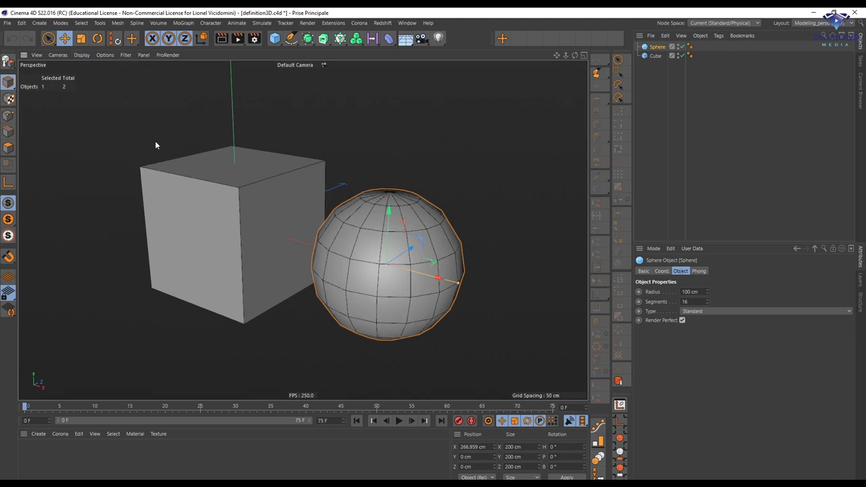
click(653, 57)
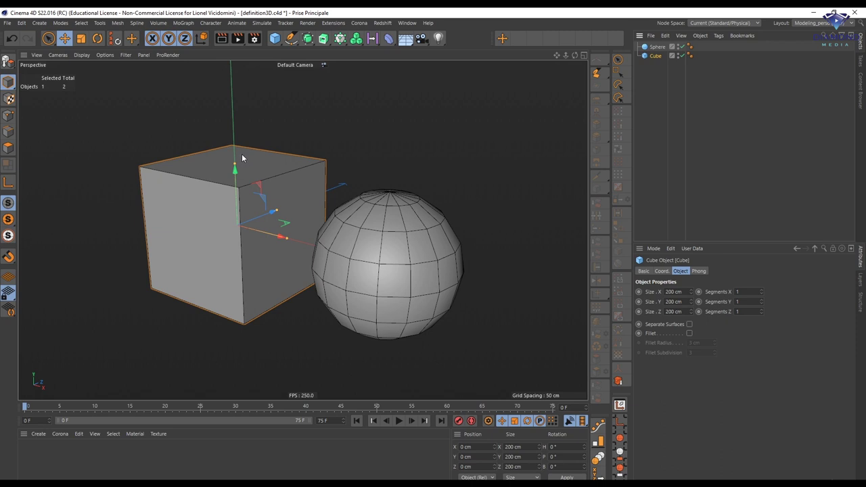
Select the Sphere and increase its radius to 107 cm
click(657, 47)
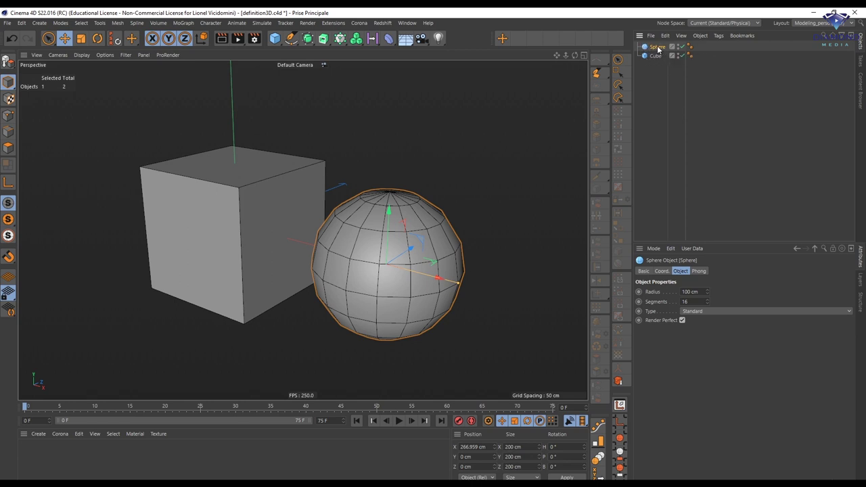
drag(709, 294, 708, 303)
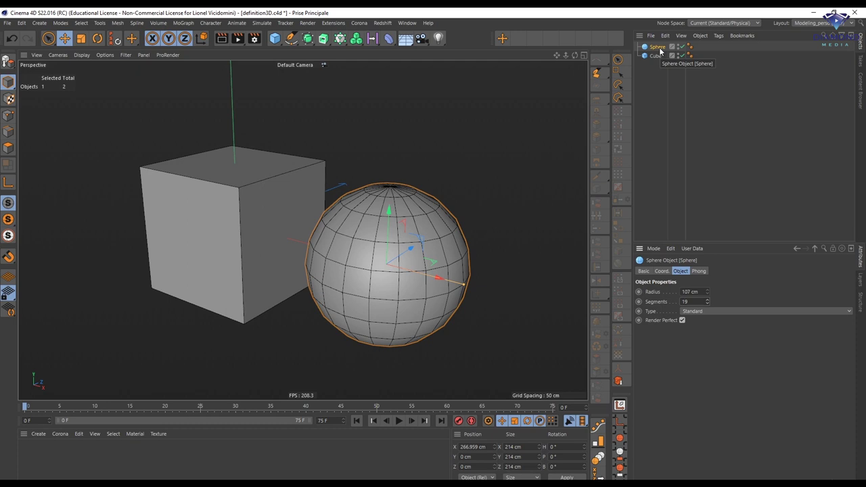
Make the sphere editable and switch to Points mode
click(5, 62)
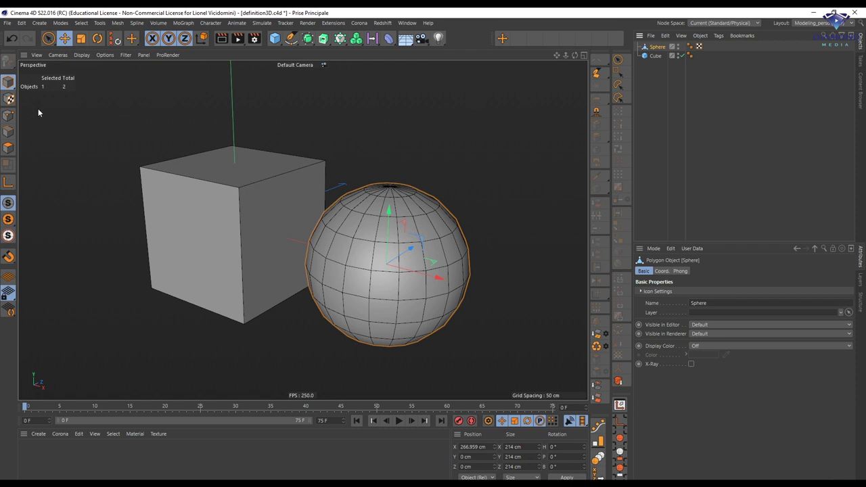
click(8, 115)
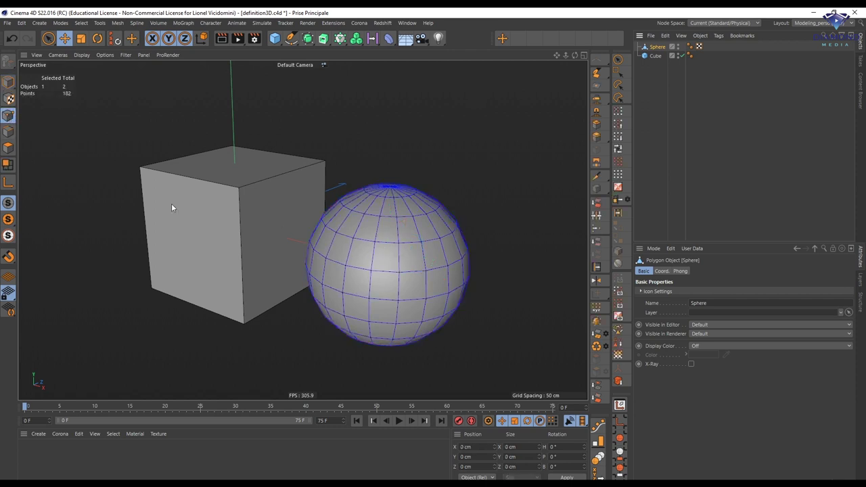
Cycle through Edges and Polygons modes, return to Points, and zoom in on the sphere
click(8, 131)
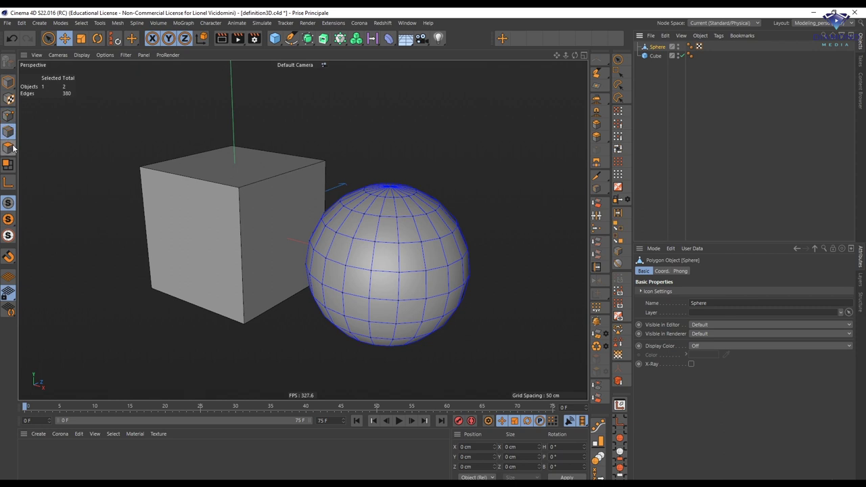
click(8, 148)
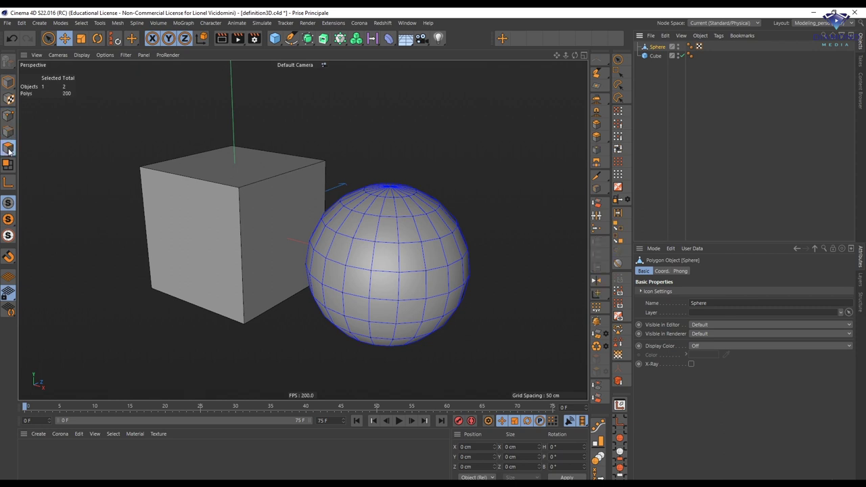
click(8, 115)
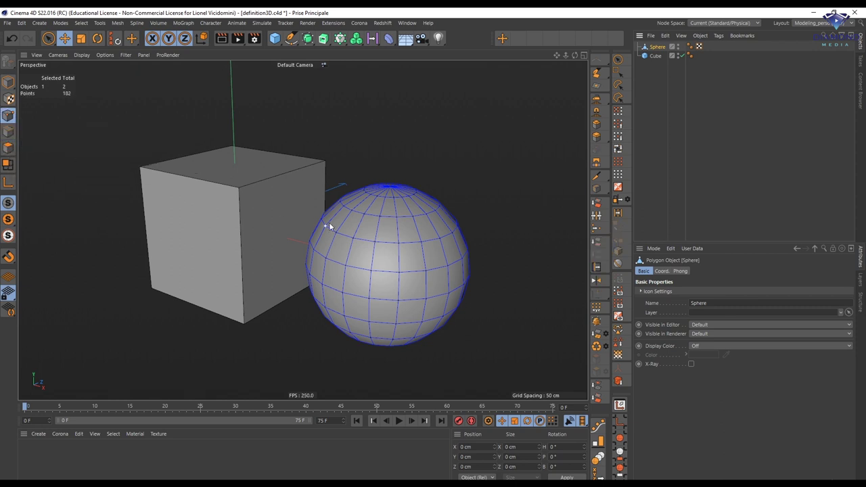
alt+drag(329, 222, 311, 237)
scroll(379, 269, up, 6)
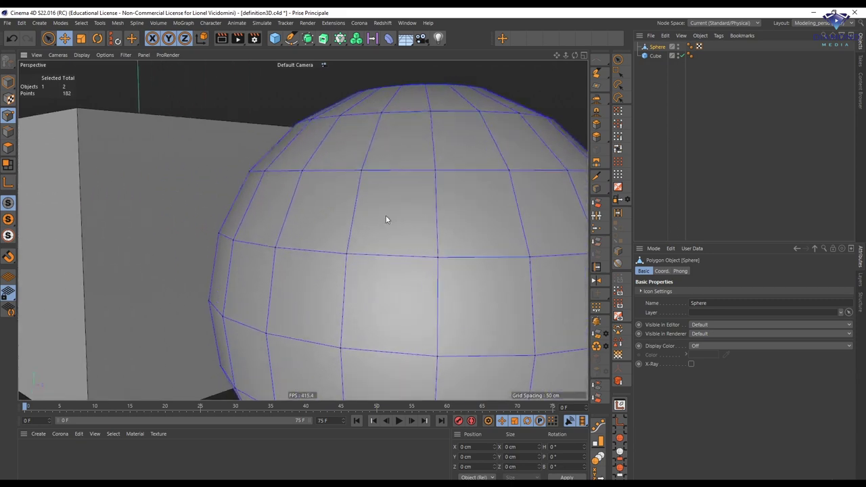
Select one vertex on the sphere and drag it far out to the left, then activate Rotate
alt+drag(386, 219, 147, 143)
click(268, 208)
alt+drag(313, 257, 240, 138)
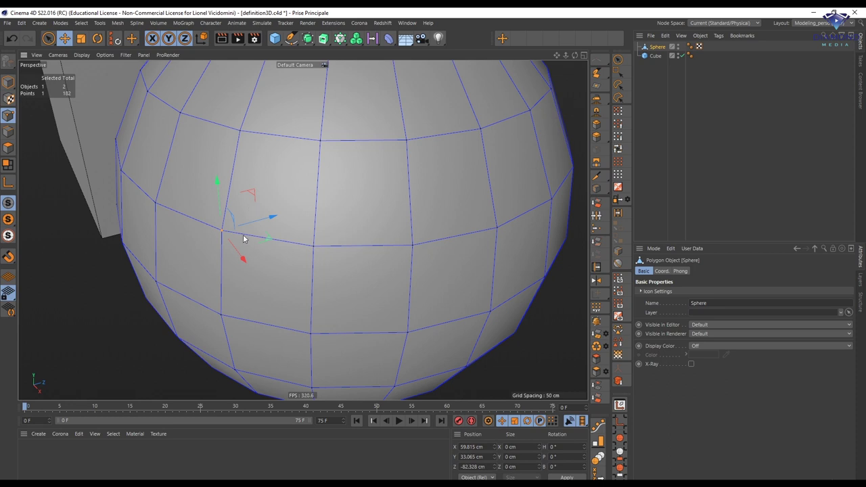
drag(243, 239, 192, 289)
drag(264, 201, 242, 207)
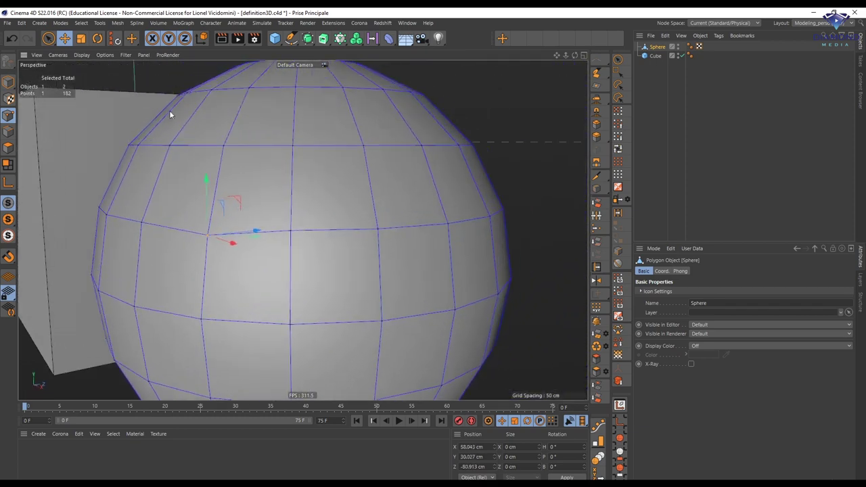
click(98, 39)
alt+drag(219, 176, 147, 245)
scroll(208, 206, up, 6)
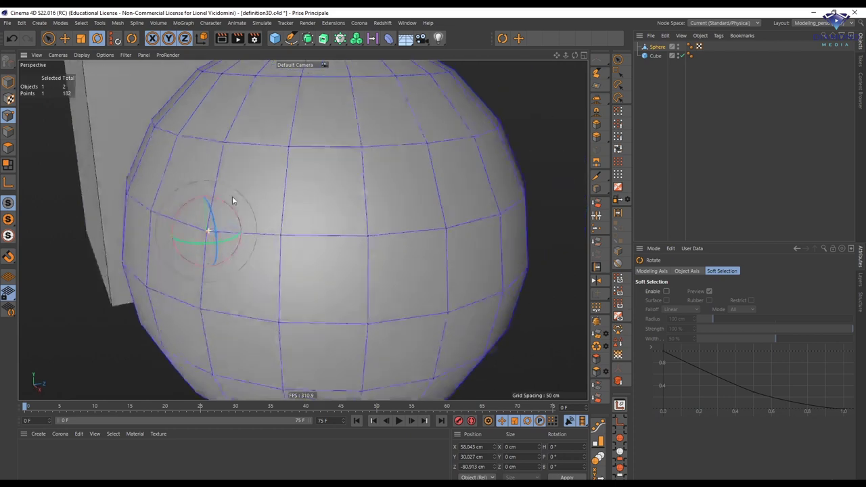
Rotate the point and reset it to 0°, then scale it up and back to 100%
drag(207, 225, 123, 242)
click(124, 242)
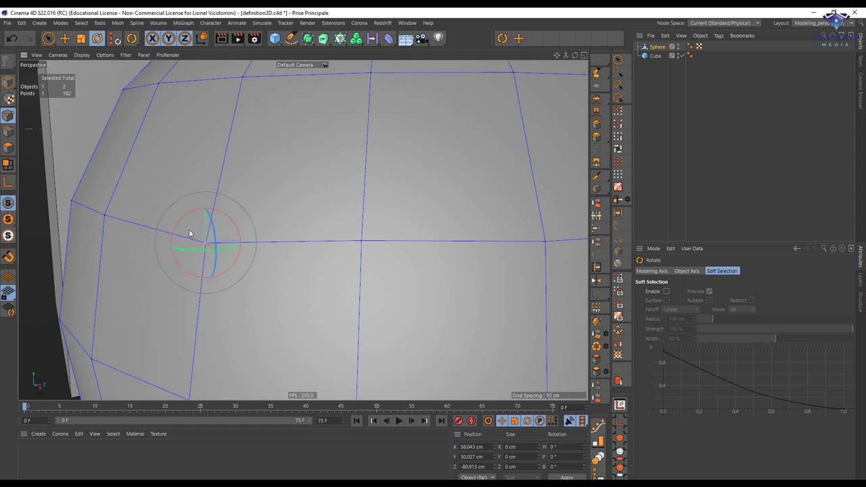
click(80, 37)
drag(154, 314, 798, 119)
drag(201, 241, 287, 179)
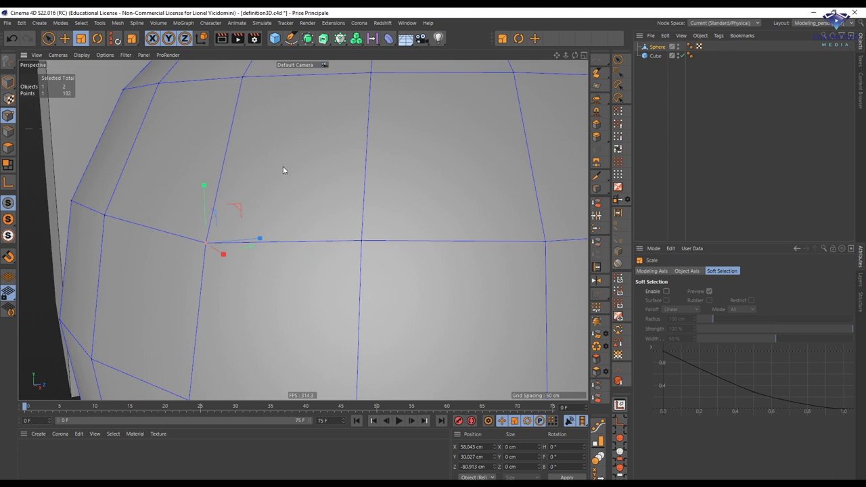
Add a neighbouring point to the selection and move the pair about 17 cm
click(65, 39)
alt+drag(242, 197, 245, 225)
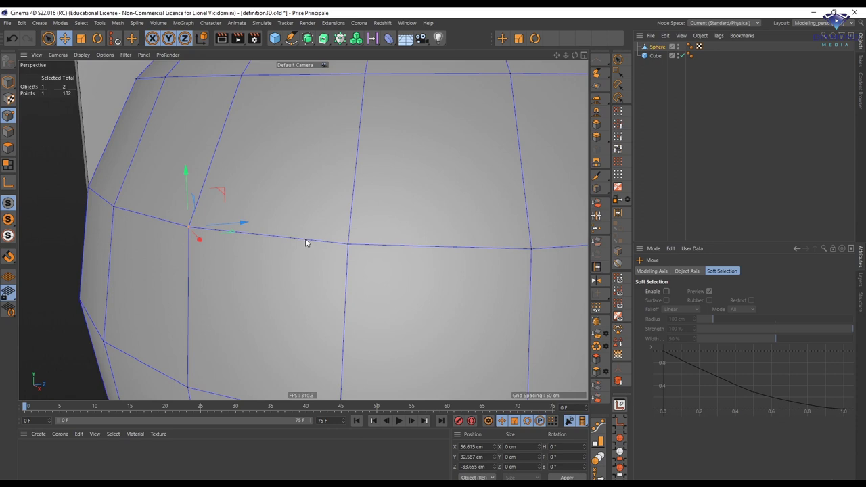
shift+click(344, 248)
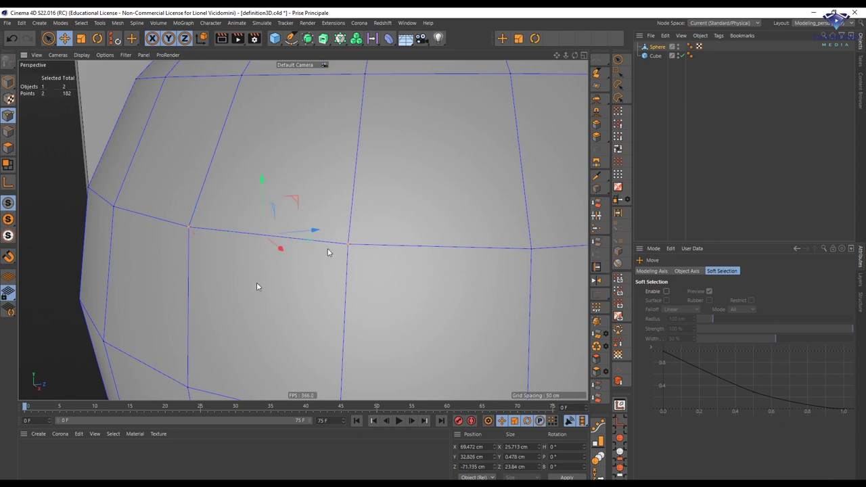
alt+drag(249, 225, 234, 232)
drag(279, 272, 263, 283)
Rotate the two points about 38° and scale them up slightly
key(r)
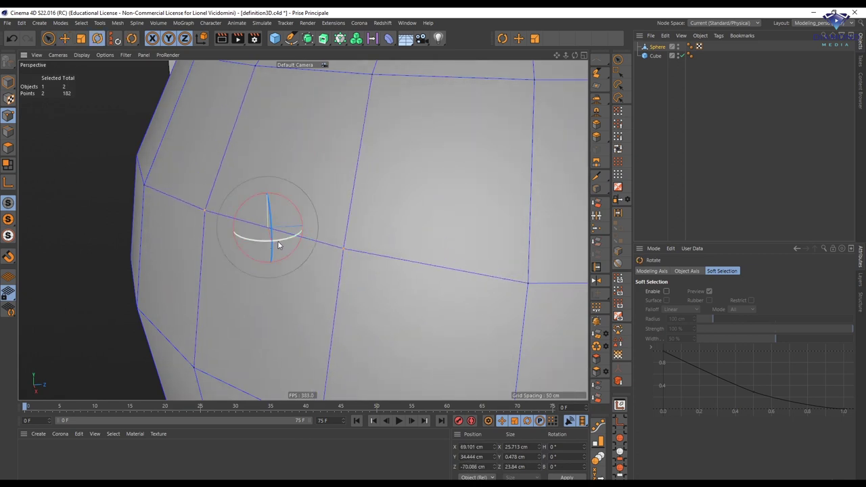
mouse_move(278, 242)
mouse_down()
mouse_move(299, 240)
mouse_move(276, 240)
mouse_move(284, 232)
mouse_move(268, 241)
mouse_move(285, 237)
mouse_move(278, 239)
mouse_move(287, 233)
mouse_move(282, 202)
mouse_move(291, 230)
mouse_move(283, 258)
mouse_up()
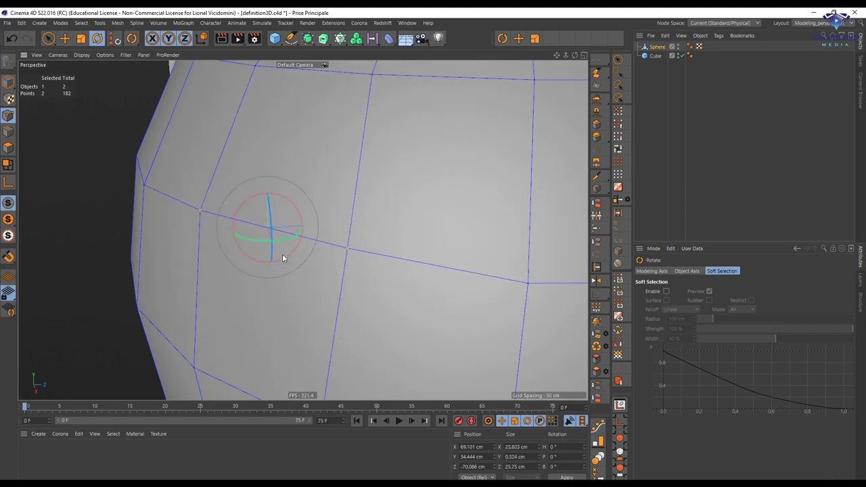
key(t)
mouse_move(239, 296)
mouse_down()
mouse_move(316, 261)
mouse_move(220, 298)
mouse_move(236, 277)
mouse_move(317, 240)
mouse_move(160, 287)
mouse_move(315, 217)
mouse_move(199, 250)
mouse_move(298, 236)
mouse_move(142, 271)
mouse_move(230, 248)
mouse_move(291, 203)
mouse_move(315, 207)
mouse_move(183, 234)
mouse_move(343, 204)
mouse_move(153, 256)
mouse_move(190, 245)
mouse_up()
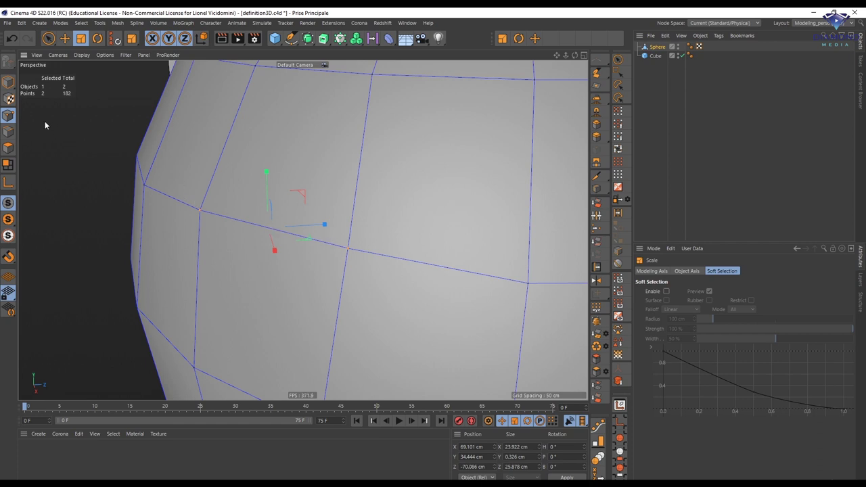
click(8, 131)
Select one edge near the top, toggling between Points and Edges modes
click(238, 223)
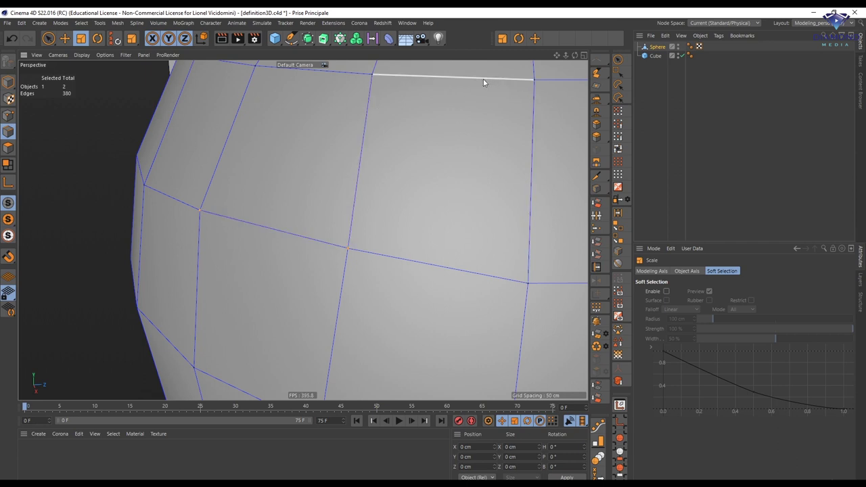
click(8, 115)
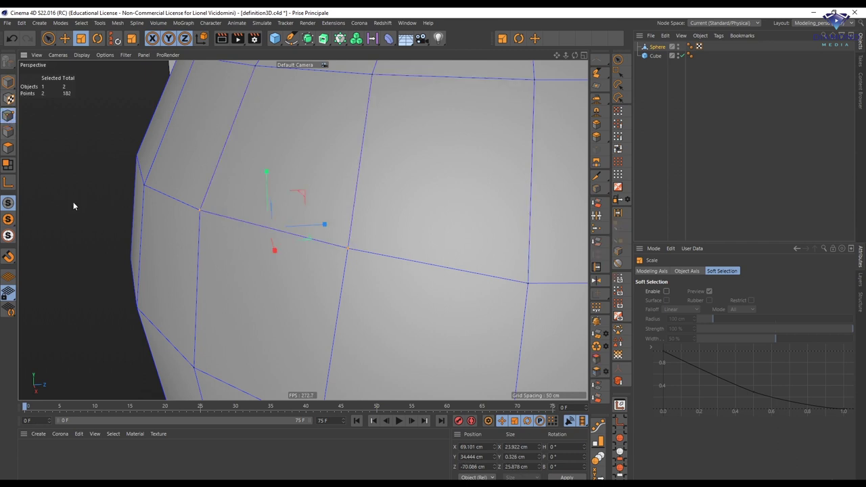
click(11, 131)
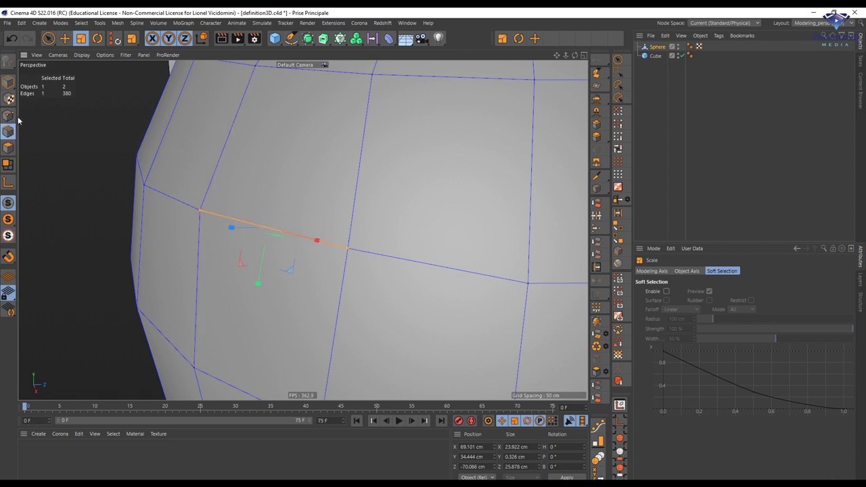
click(8, 117)
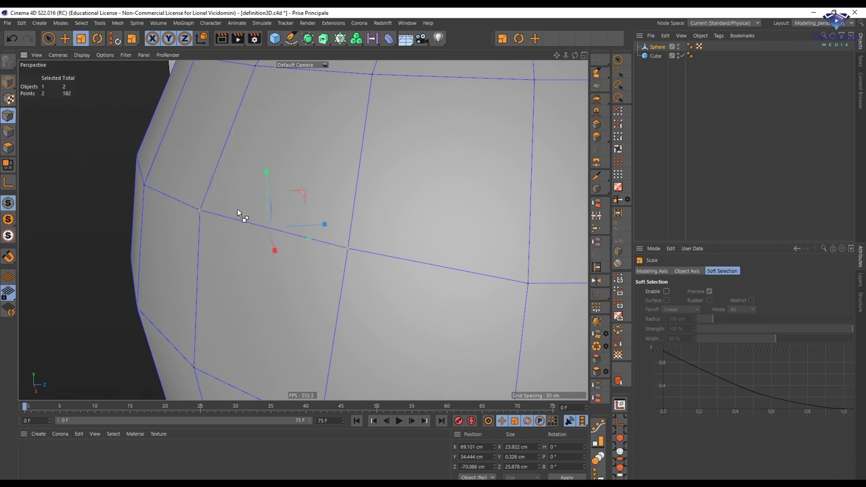
click(8, 132)
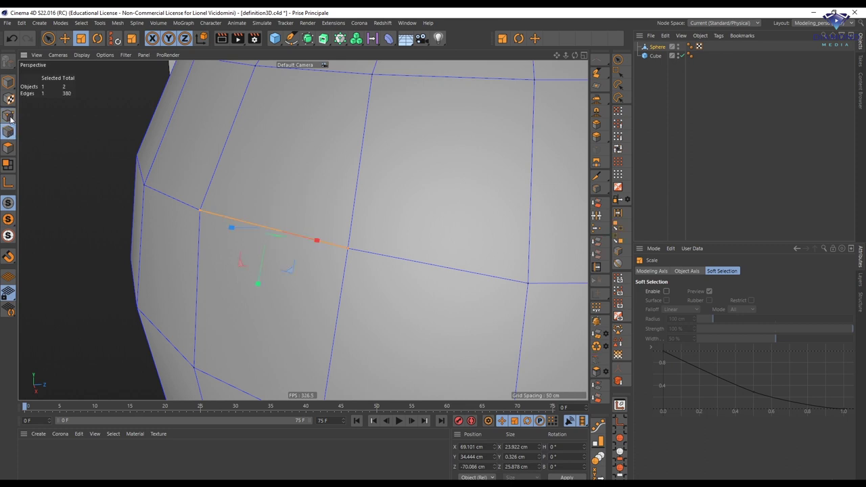
click(8, 116)
click(7, 133)
Move and rotate the selected edge, then scale it to about 124.7%
click(64, 38)
drag(334, 278, 310, 280)
key(r)
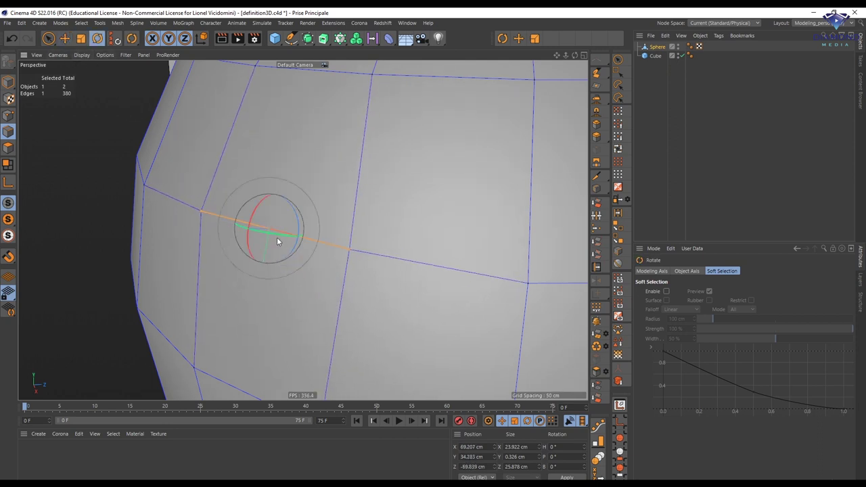
drag(276, 234, 323, 245)
key(t)
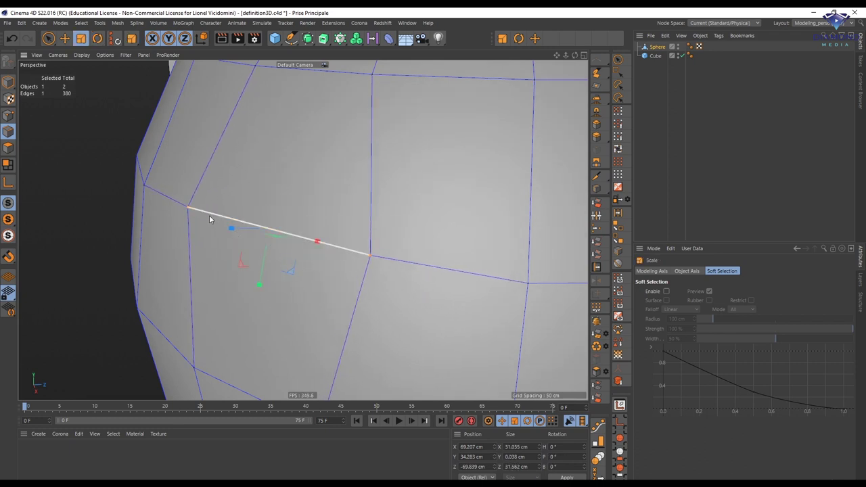
click(230, 127)
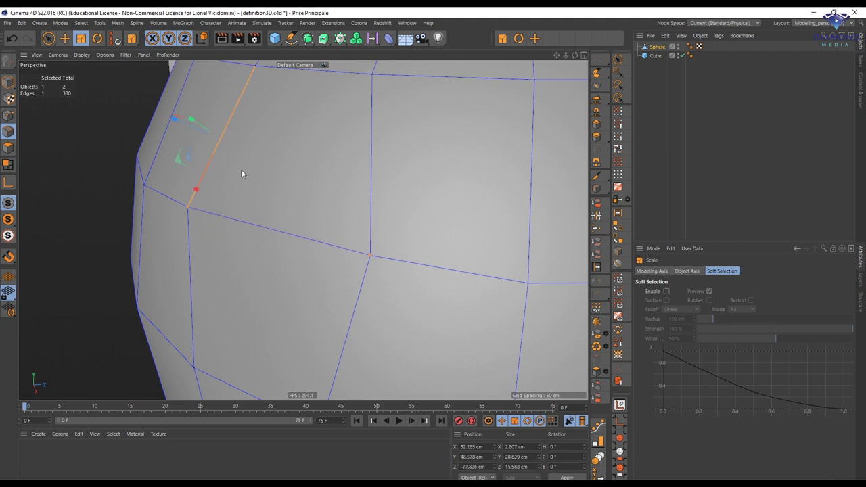
Select the four edges bordering one face, centring the view on that face
click(372, 137)
click(301, 238)
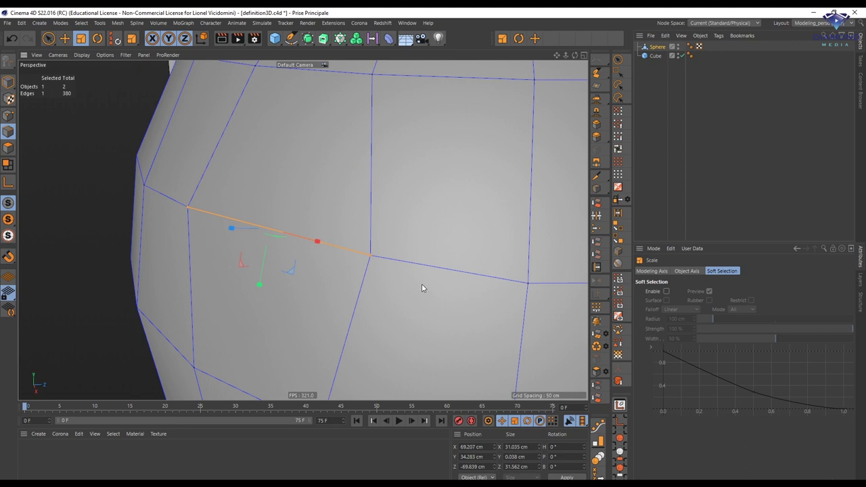
click(433, 268)
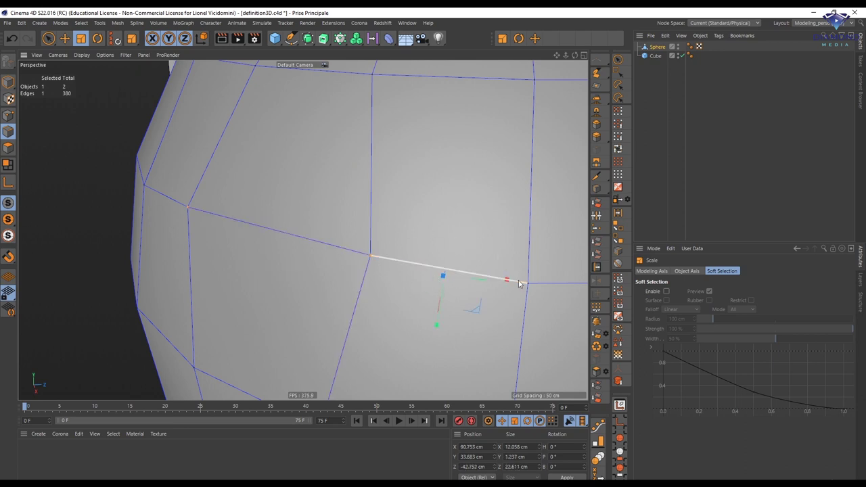
click(248, 226)
alt+middle_drag(306, 272, 279, 193)
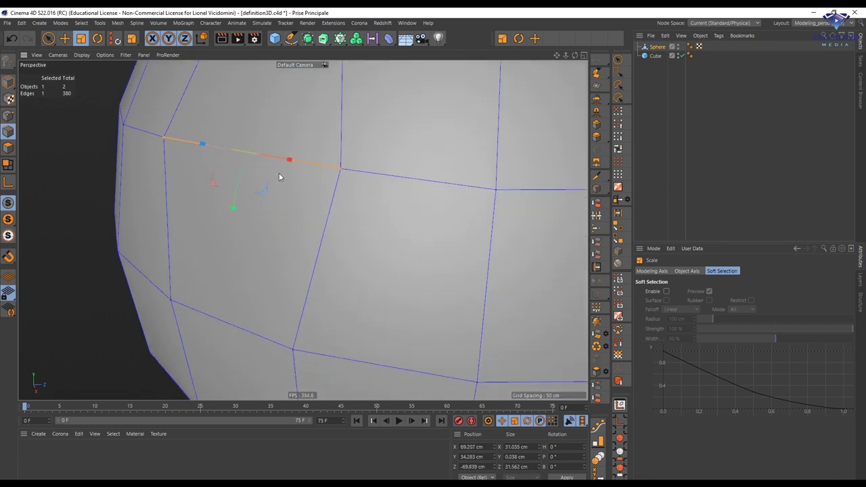
shift+click(334, 217)
shift+click(216, 319)
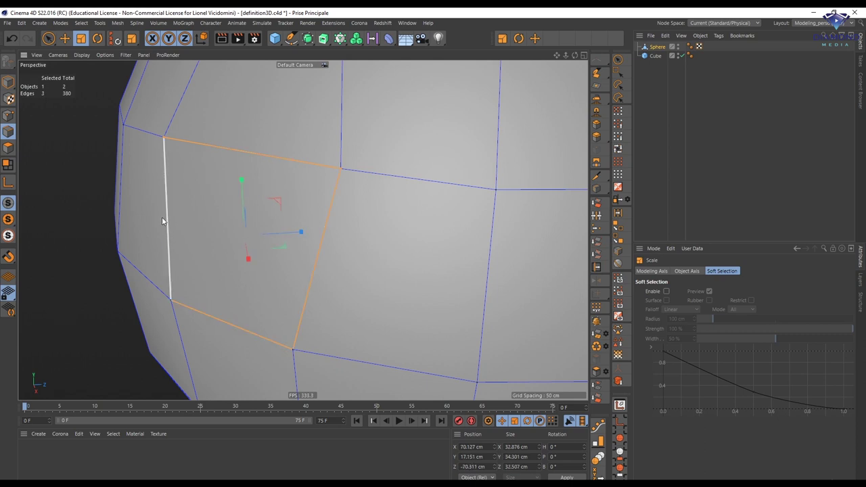
shift+click(169, 212)
Shrink the four edges to about 72.5%, then rotate and move them
alt+drag(304, 267, 247, 221)
key(r)
key(e)
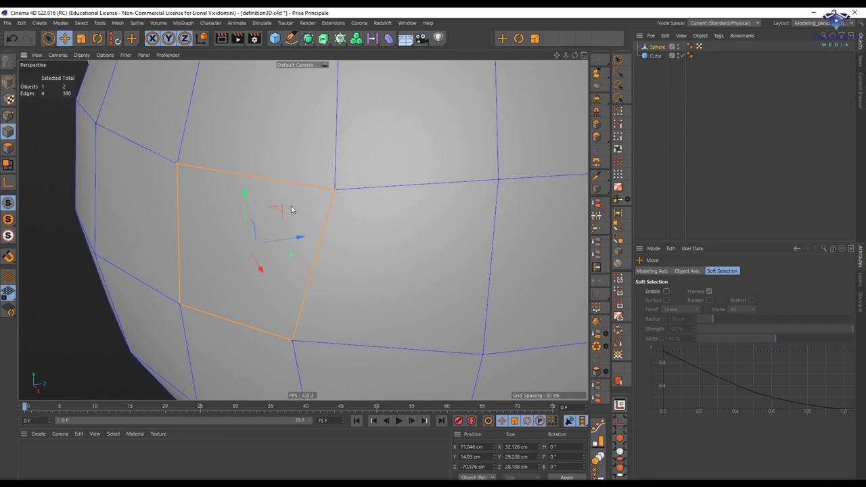
In Polygons mode, rotate the face, shrink it to about 86% and pull it upward
click(10, 148)
alt+drag(223, 214, 255, 224)
key(r)
key(t)
drag(229, 293, 204, 259)
key(e)
drag(267, 278, 218, 250)
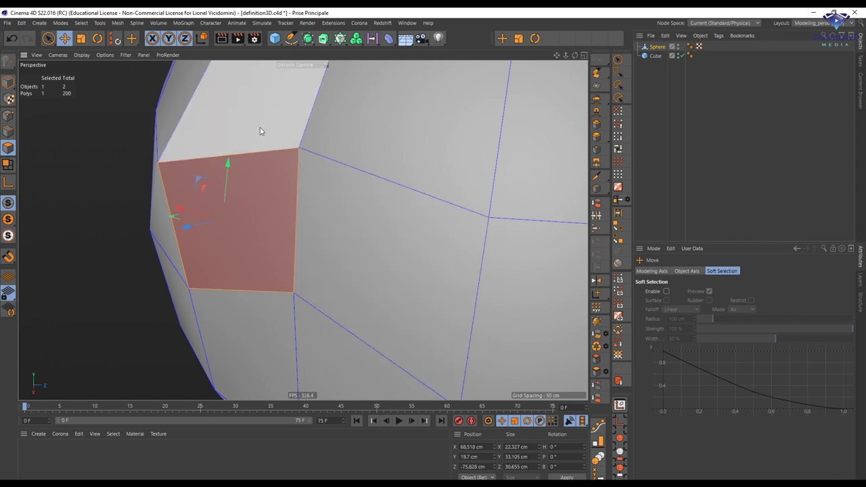
Add the faces above, right and below, then push all four outward from the sphere
shift+click(260, 123)
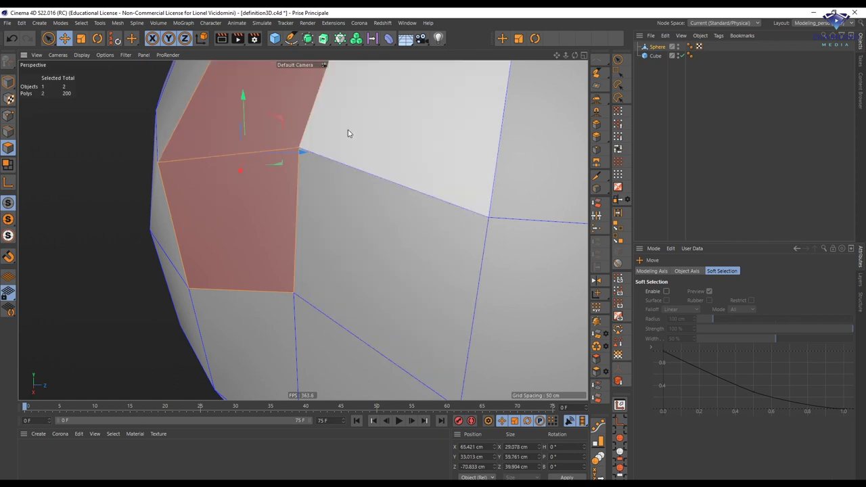
shift+click(422, 123)
shift+click(332, 173)
scroll(264, 194, down, 3)
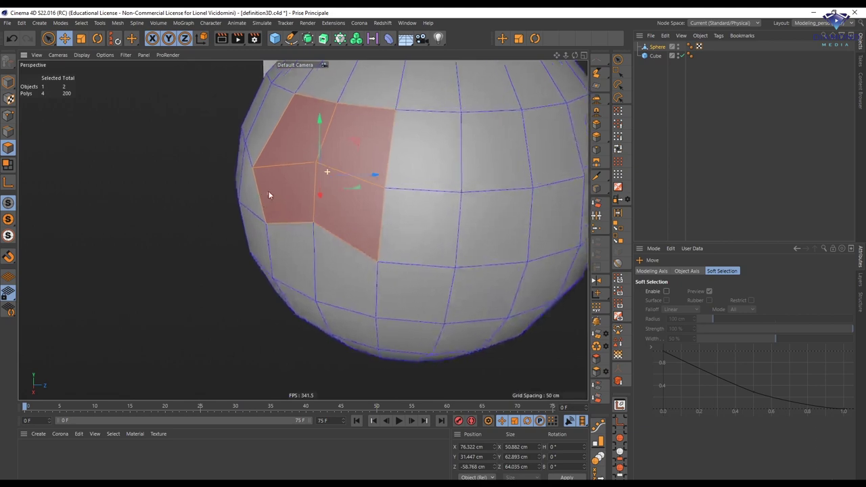
scroll(298, 177, up, 3)
alt+drag(298, 177, 304, 297)
alt+drag(305, 298, 338, 237)
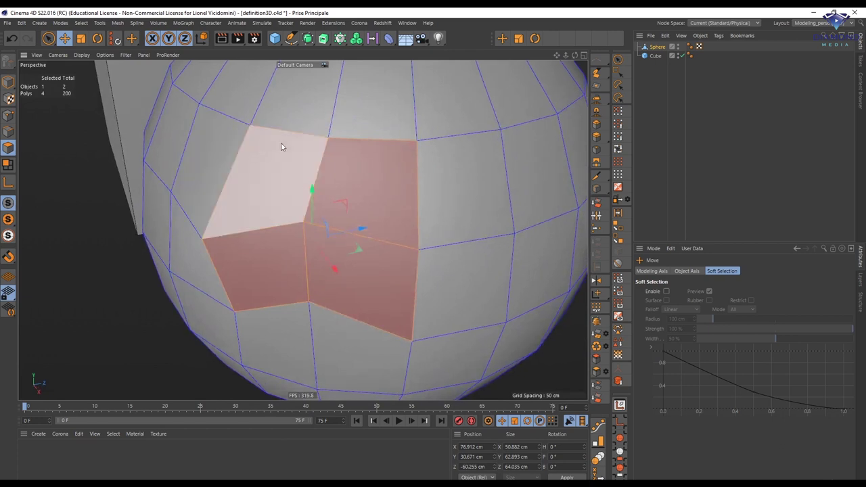
ctrl+click(9, 115)
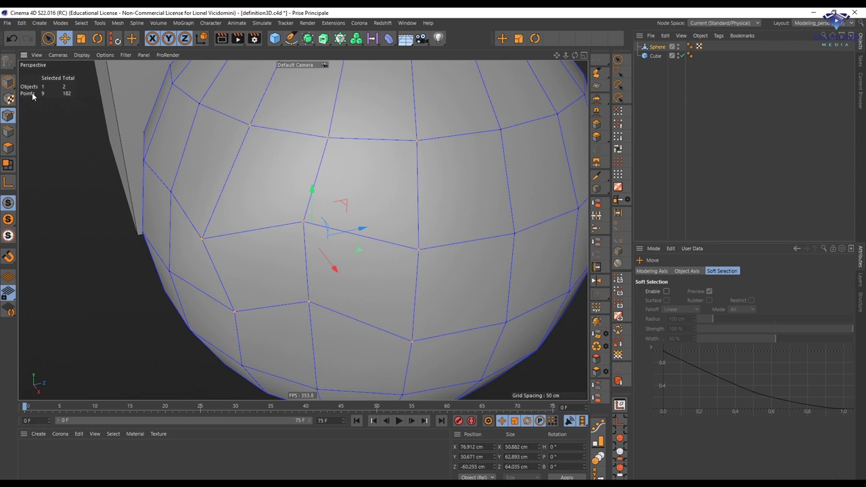
Compare the selection across Polygons, Edges and Points modes, ending in Edges mode
ctrl+click(8, 149)
ctrl+click(10, 132)
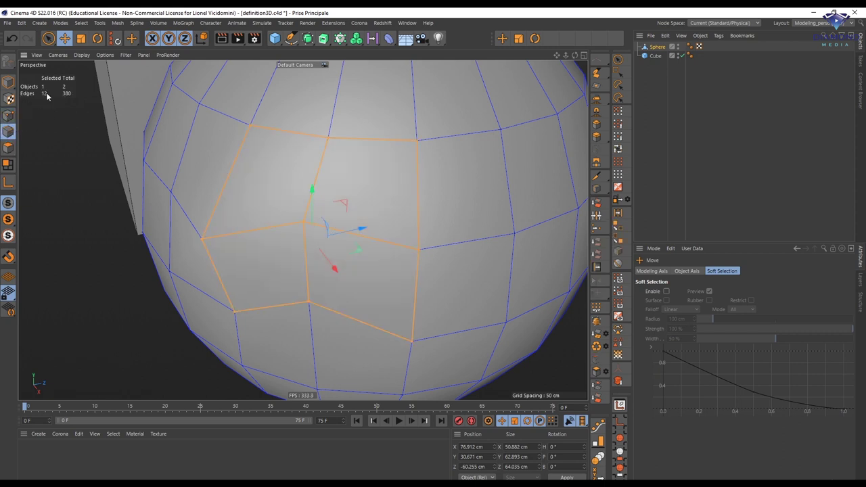
ctrl+click(8, 115)
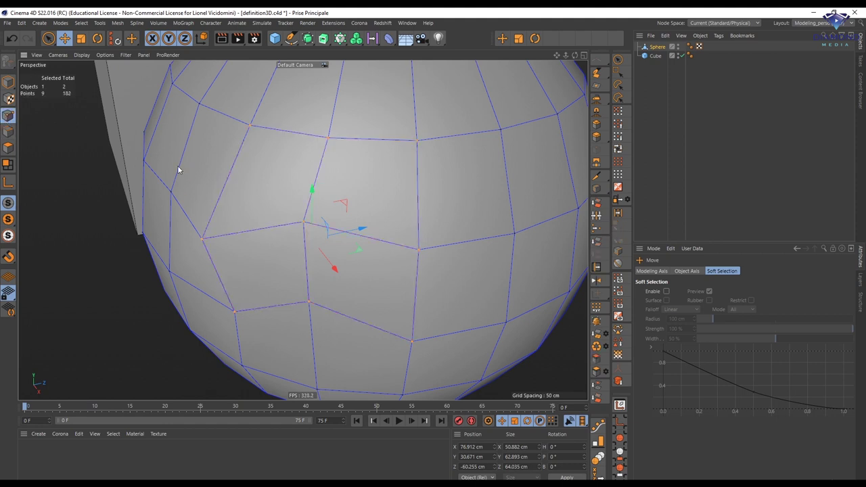
ctrl+click(10, 132)
ctrl+click(8, 148)
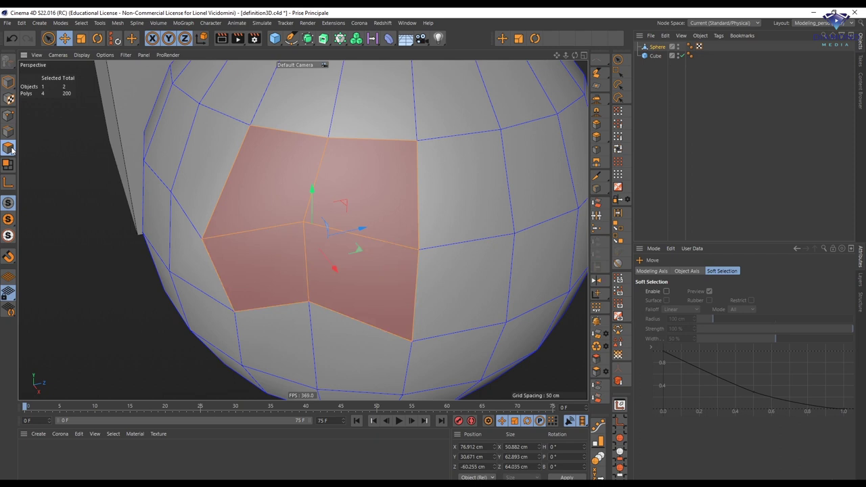
ctrl+click(9, 132)
ctrl+click(11, 116)
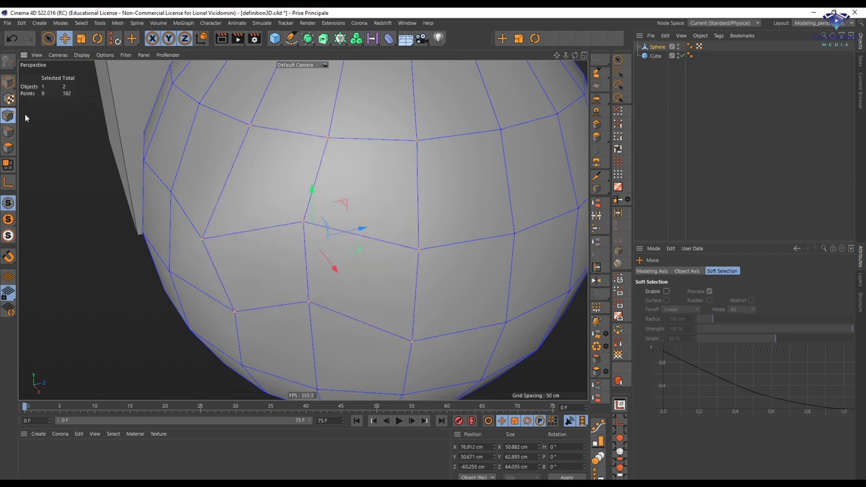
ctrl+click(10, 132)
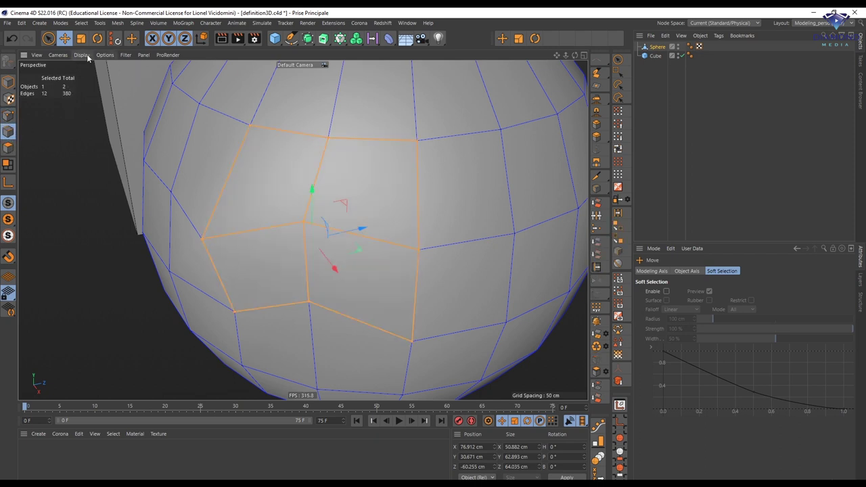
Shrink the twelve selected edges with Scale, then scale the four faces in Polygons mode
click(81, 38)
drag(313, 271, 233, 259)
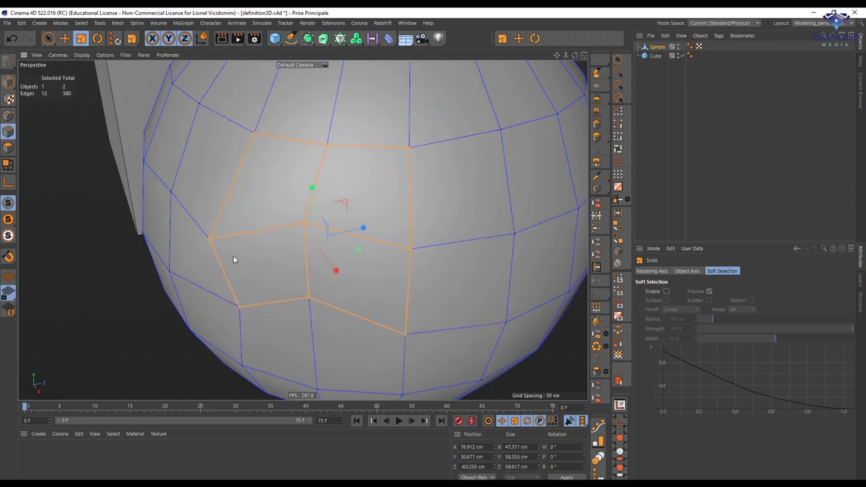
ctrl+click(8, 148)
drag(315, 264, 277, 243)
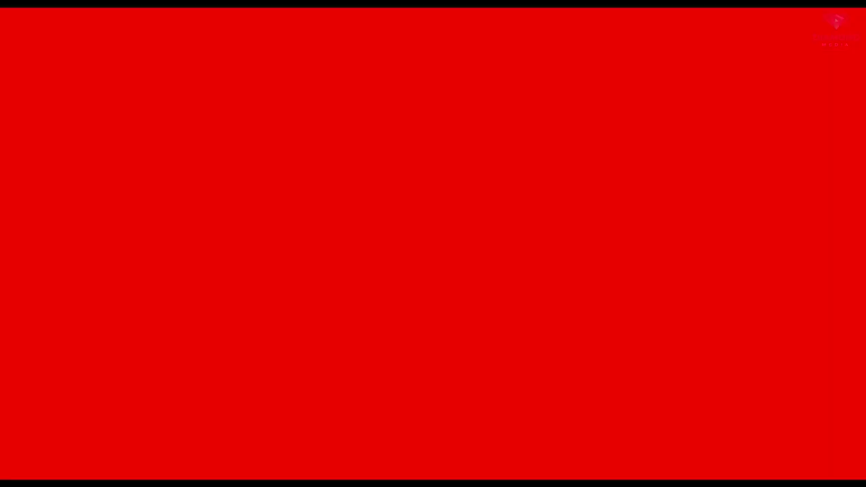